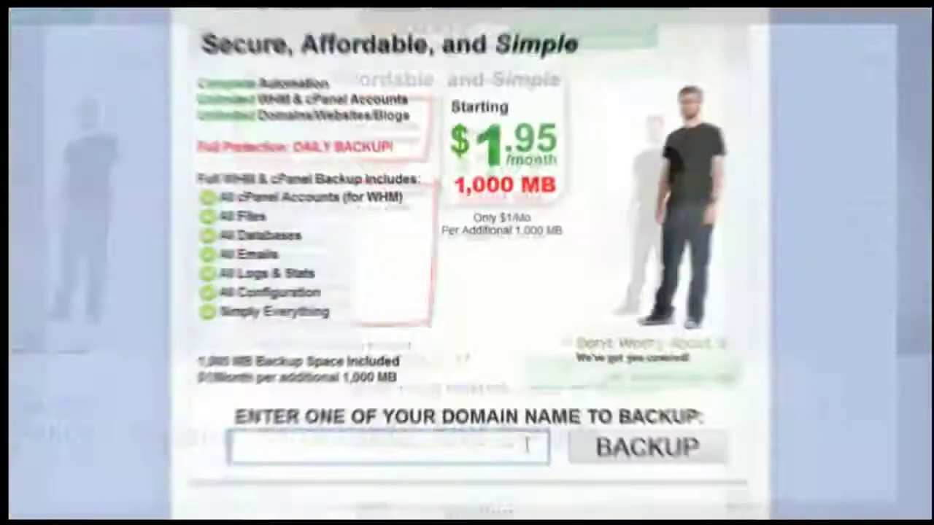
Step: Enter SITEAUTOBACKUP.COM as the domain to back up on the WHM Backup promo page
{"action": "type", "text": "SITEAUTOB"}
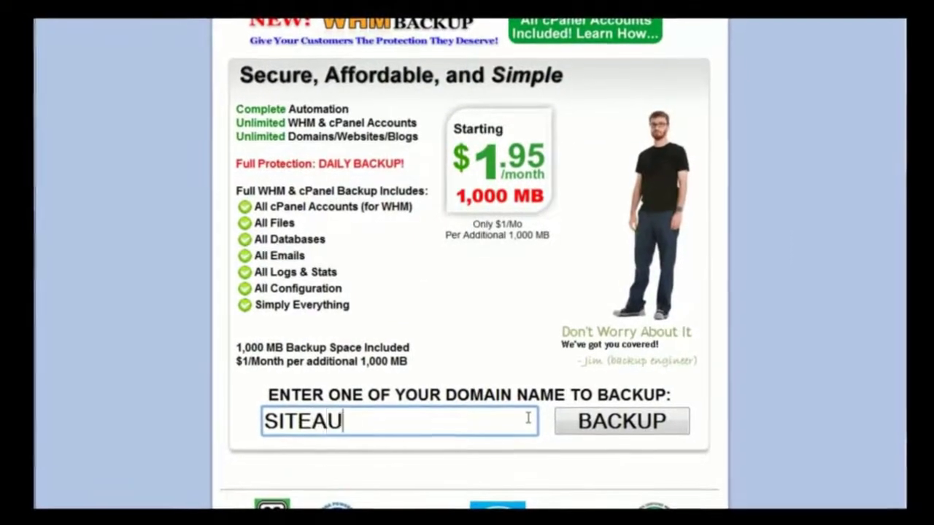
{"action": "type", "text": "ACKUP.COM"}
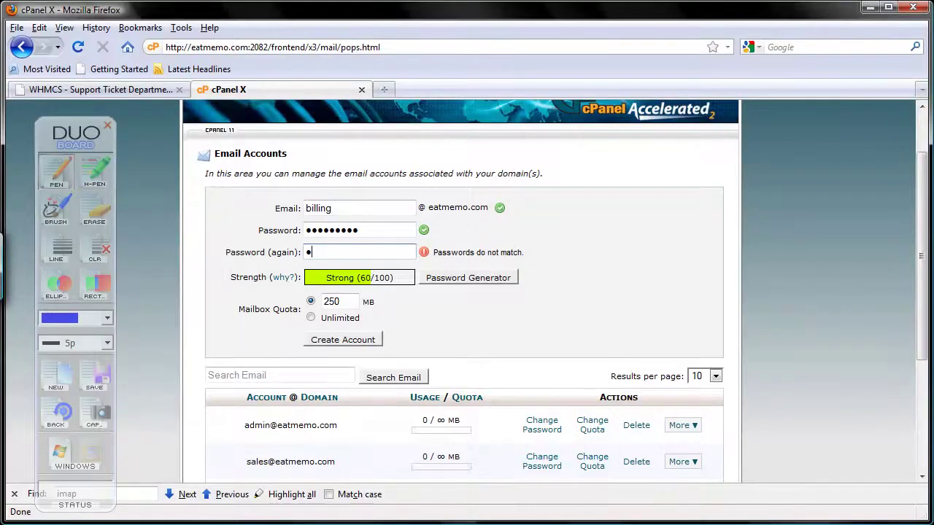
{"action": "type", "text": "••••••"}
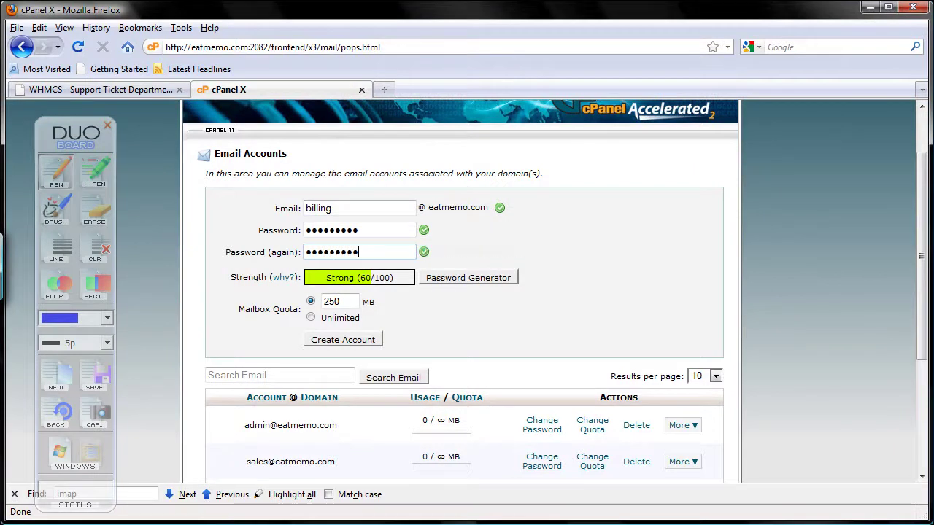
{"action": "left_click", "coordinate": [311, 318]}
{"action": "left_click", "coordinate": [365, 340]}
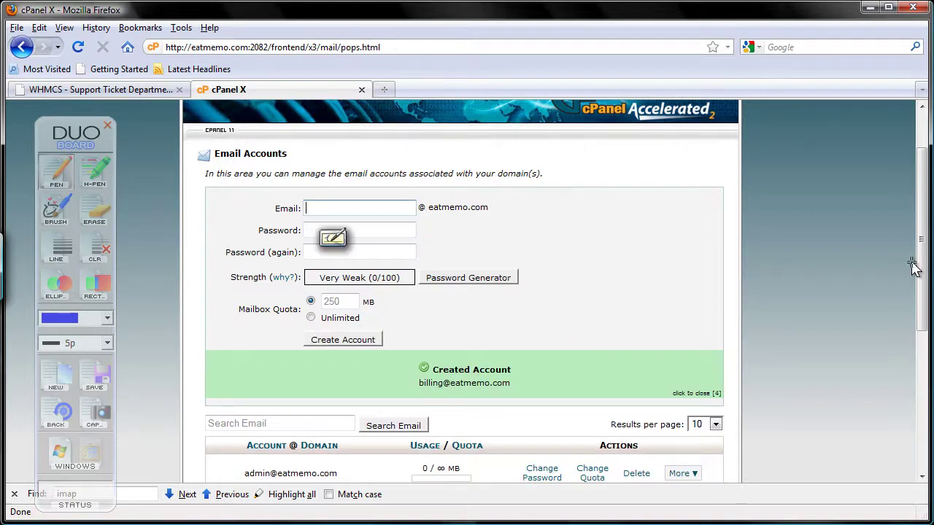
{"action": "left_click_drag", "start_coordinate": [924, 270], "coordinate": [929, 345]}
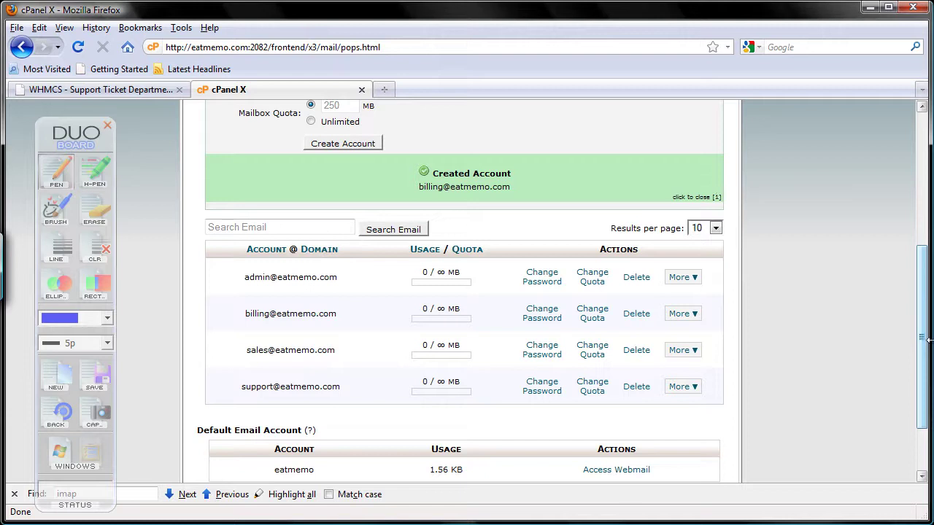
Step: Return to WHMCS and scroll up to the Support, Sales and Billing departments list
{"action": "left_click", "coordinate": [136, 91]}
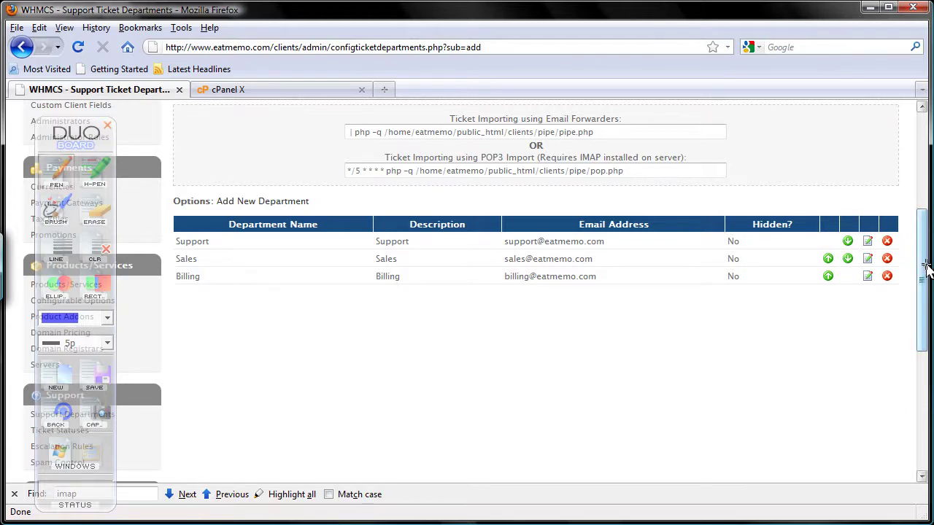
{"action": "left_click_drag", "start_coordinate": [922, 271], "coordinate": [916, 170]}
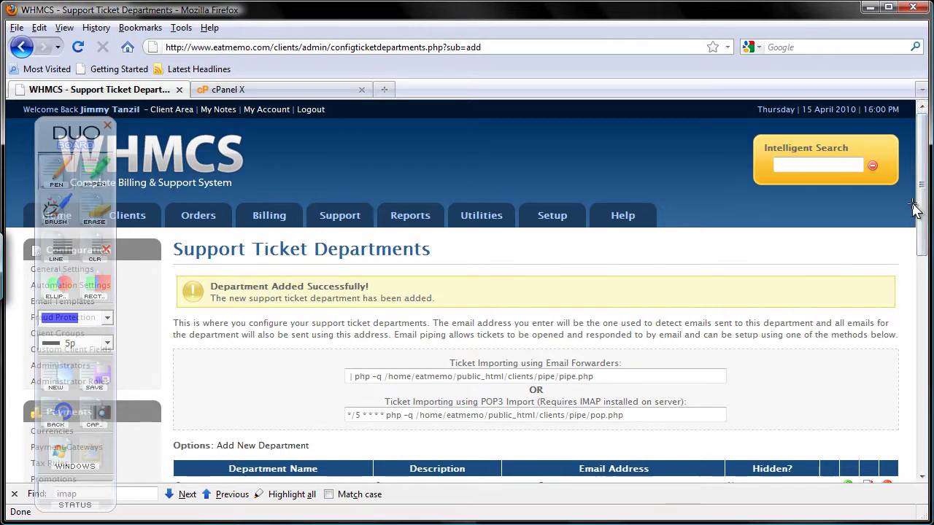
Step: Open the Setup > Administrator Roles page
{"action": "mouse_move", "coordinate": [542, 229]}
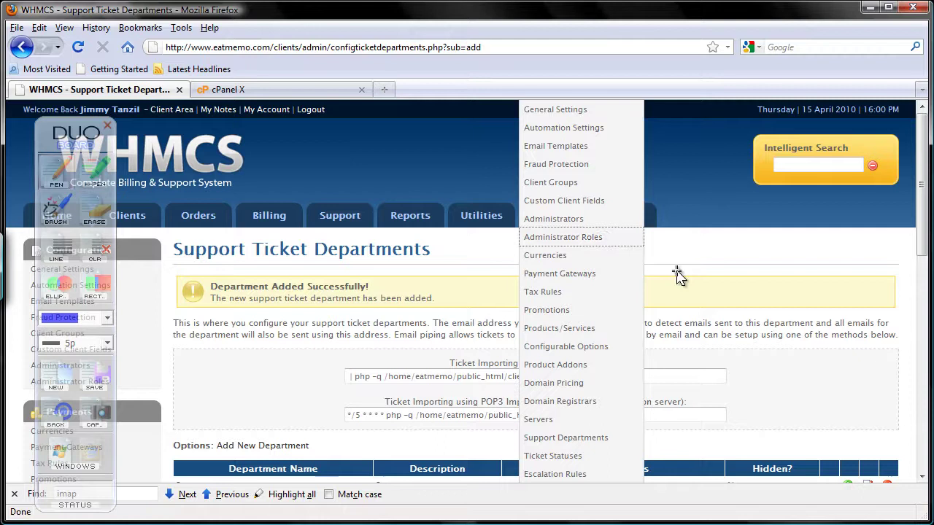
{"action": "mouse_move", "coordinate": [559, 215]}
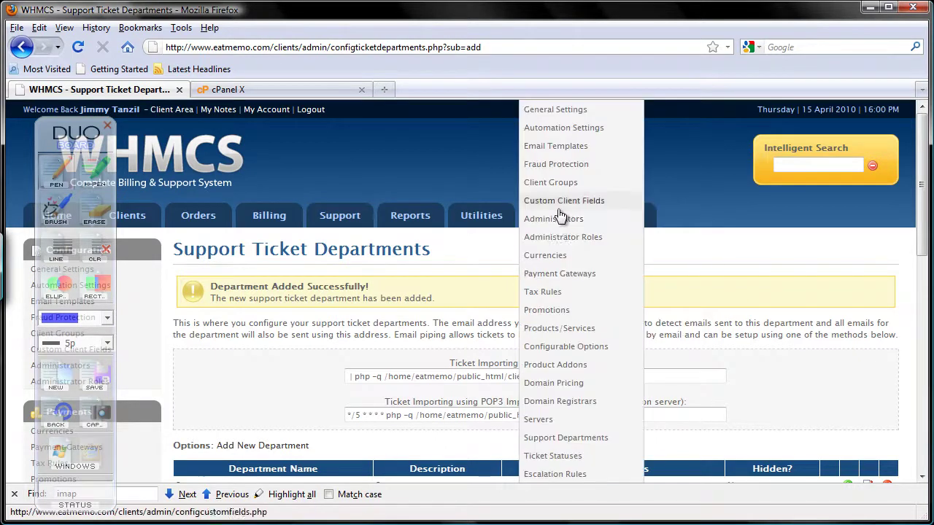
{"action": "left_click", "coordinate": [589, 233]}
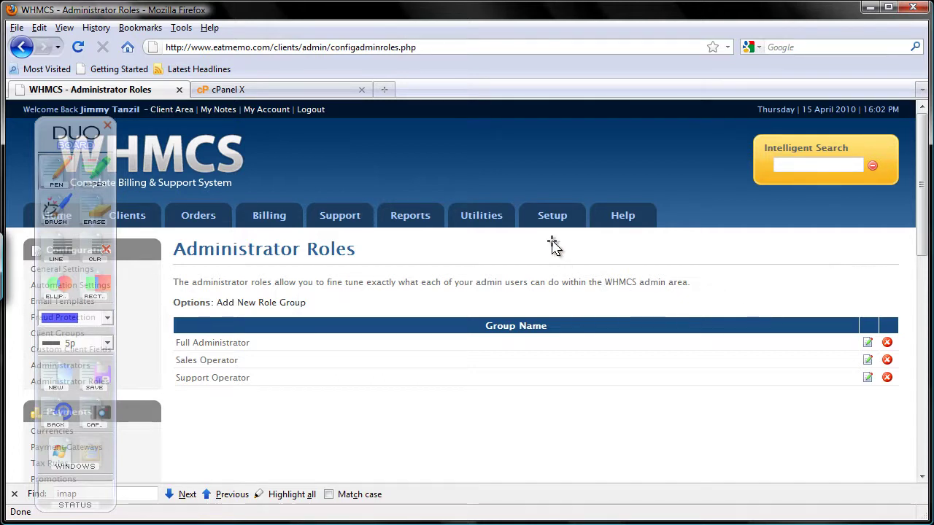
Step: Open Setup > Administrators and mark the admin account row with an arrow
{"action": "mouse_move", "coordinate": [560, 221]}
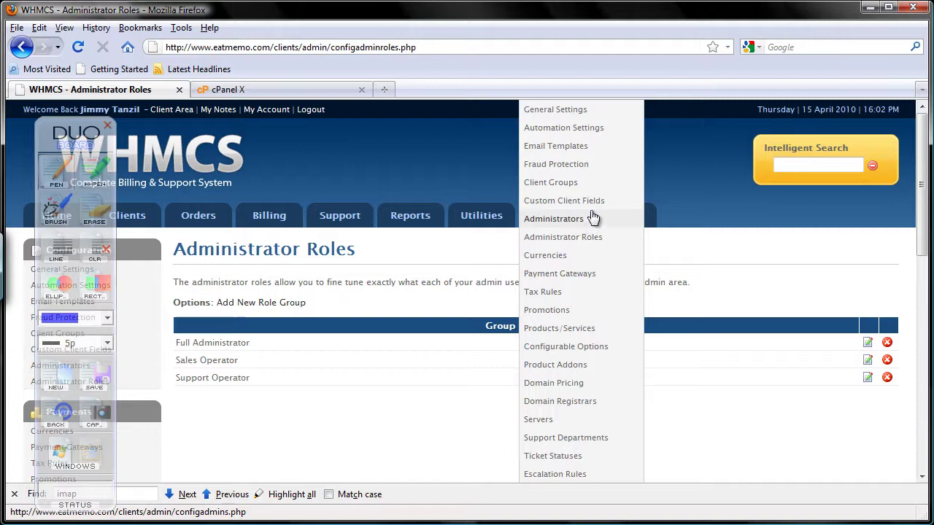
{"action": "left_click", "coordinate": [578, 221]}
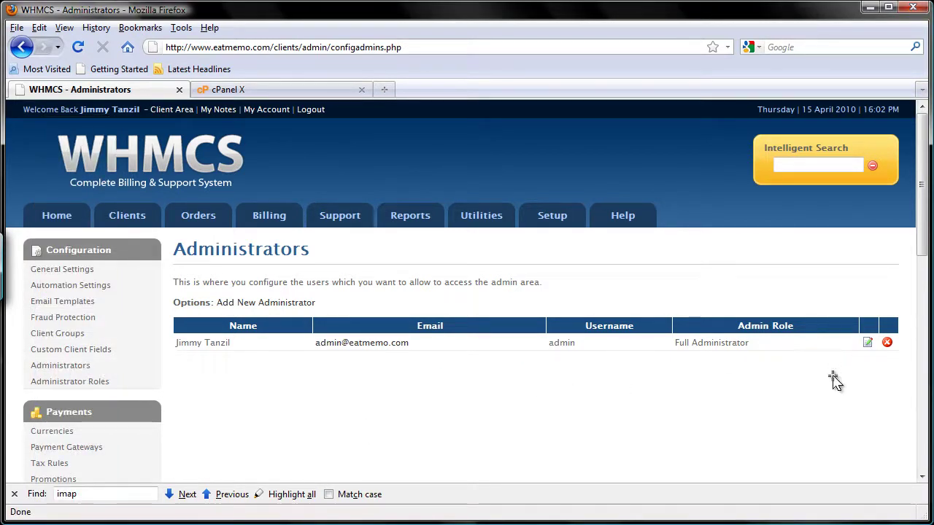
{"action": "mouse_move", "coordinate": [823, 386]}
{"action": "left_mouse_down"}
{"action": "mouse_move", "coordinate": [855, 354]}
{"action": "mouse_move", "coordinate": [860, 365]}
{"action": "left_mouse_up"}
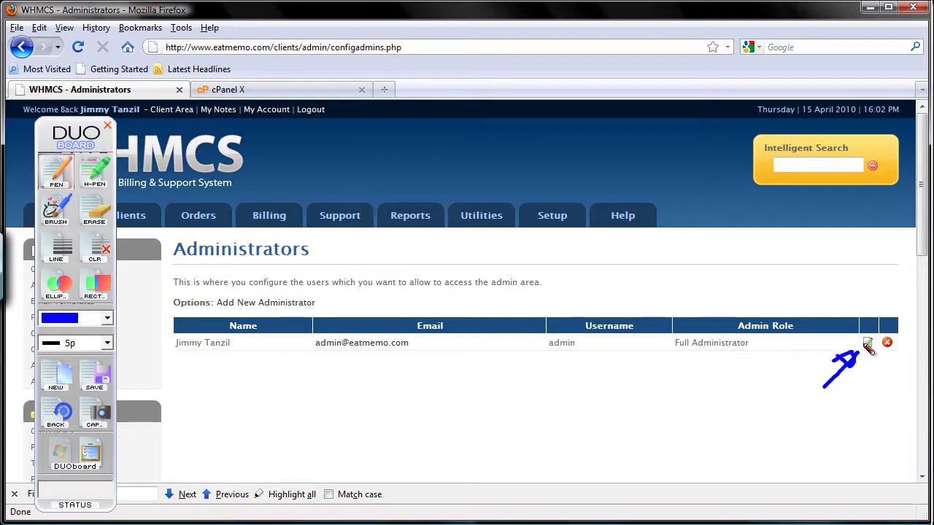
Step: Open the admin account's edit form and circle its Assigned Departments options
{"action": "left_click", "coordinate": [63, 448]}
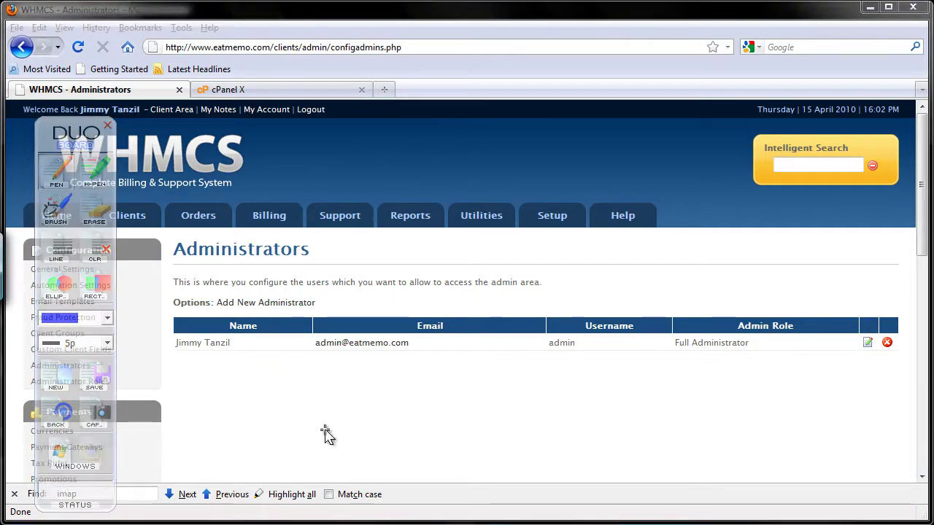
{"action": "left_click", "coordinate": [866, 342]}
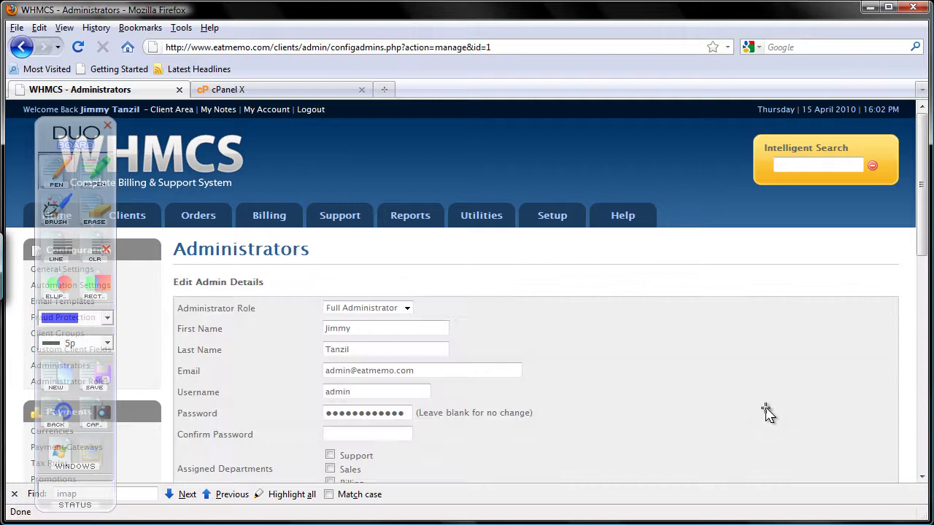
{"action": "left_click", "coordinate": [923, 260]}
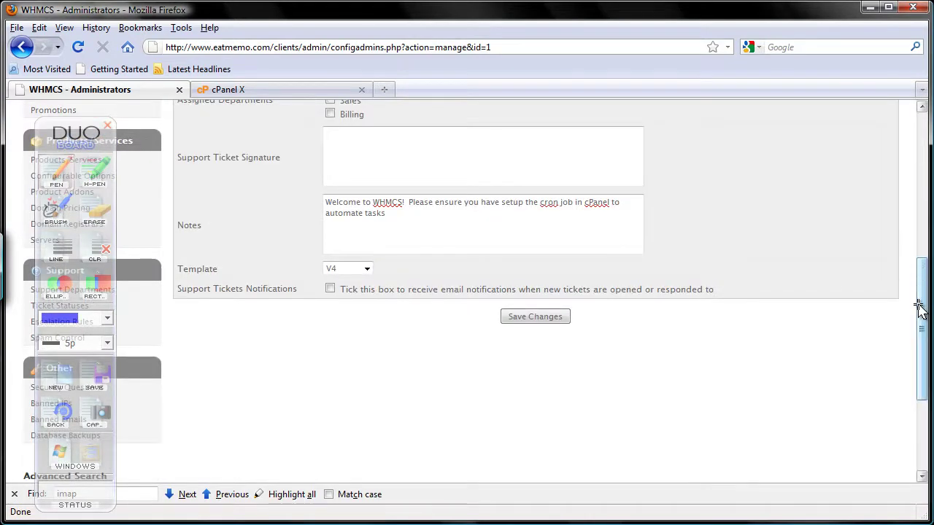
{"action": "left_click_drag", "start_coordinate": [919, 299], "coordinate": [914, 221]}
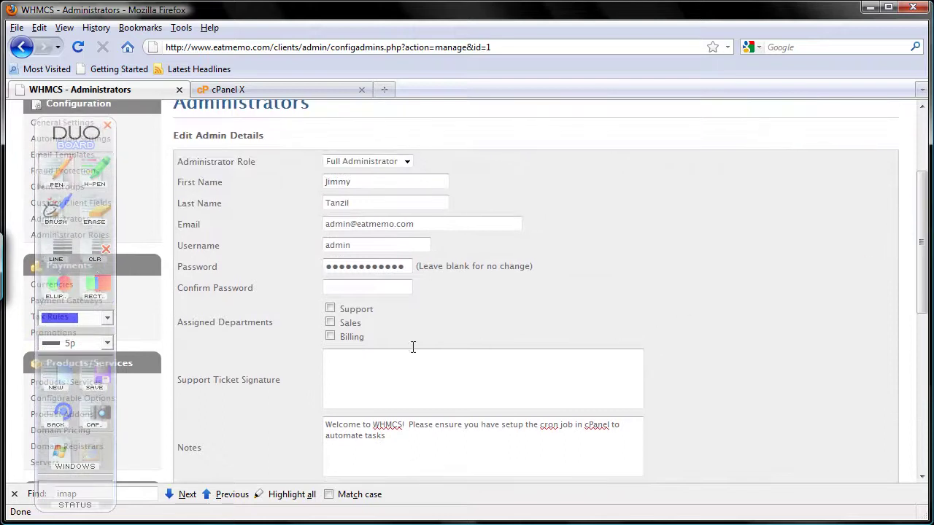
{"action": "left_click", "coordinate": [65, 375]}
{"action": "mouse_move", "coordinate": [223, 396]}
{"action": "left_mouse_down"}
{"action": "mouse_move", "coordinate": [321, 299]}
{"action": "mouse_move", "coordinate": [406, 360]}
{"action": "mouse_move", "coordinate": [314, 294]}
{"action": "left_mouse_up"}
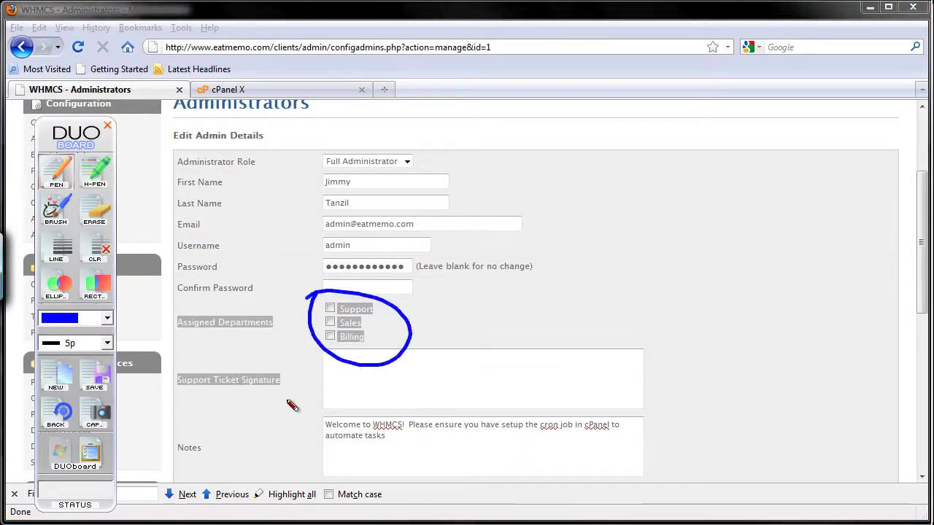
{"action": "left_click", "coordinate": [61, 371]}
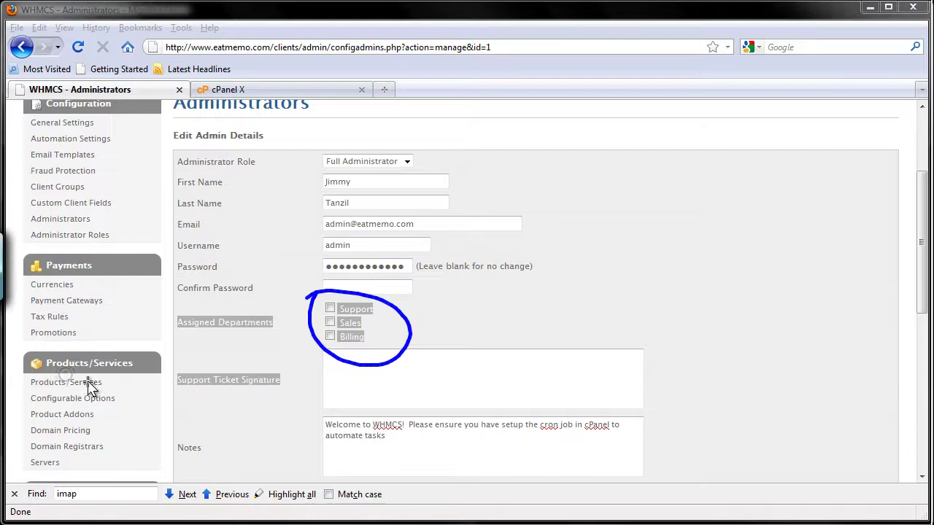
{"action": "key", "text": "ctrl+shift+d"}
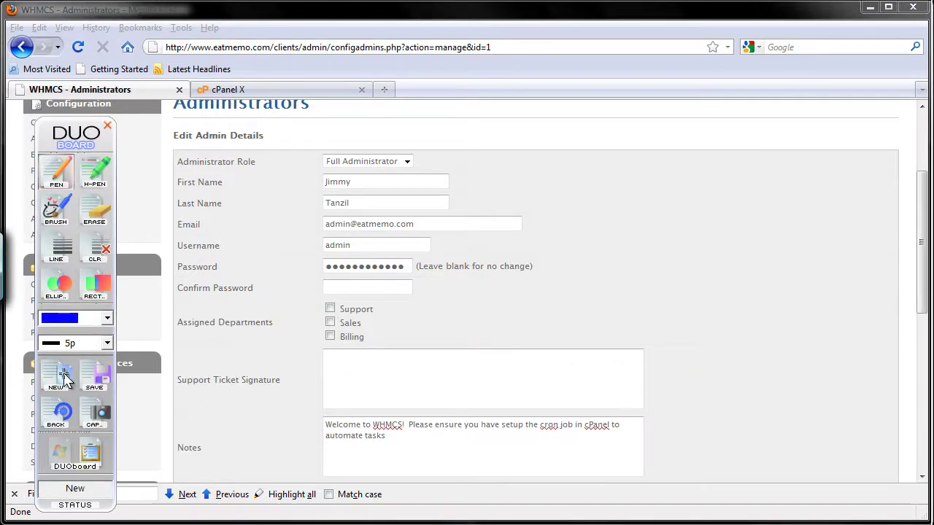
{"action": "left_click", "coordinate": [63, 444]}
{"action": "left_click_drag", "start_coordinate": [298, 354], "coordinate": [321, 315]}
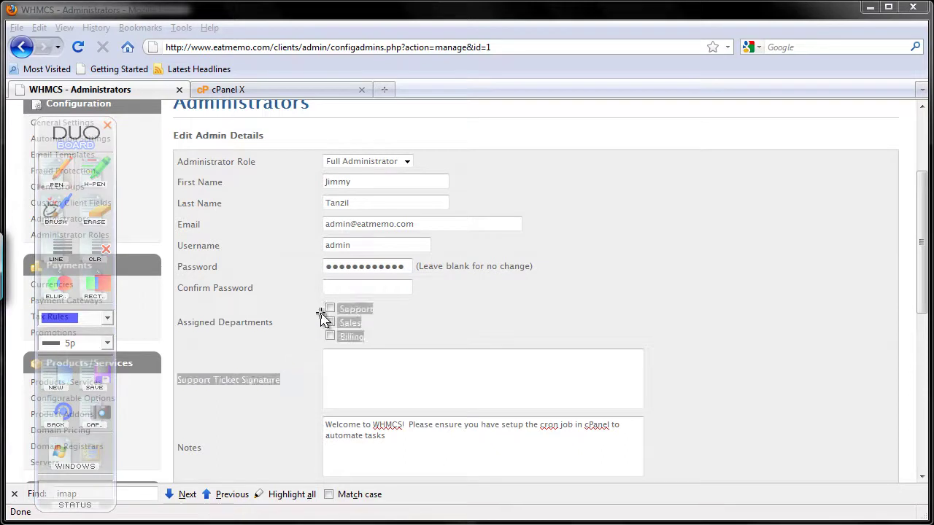
{"action": "left_click", "coordinate": [321, 327]}
Step: Assign the admin to Support, Sales and Billing, and select the existing password value
{"action": "left_click", "coordinate": [332, 308]}
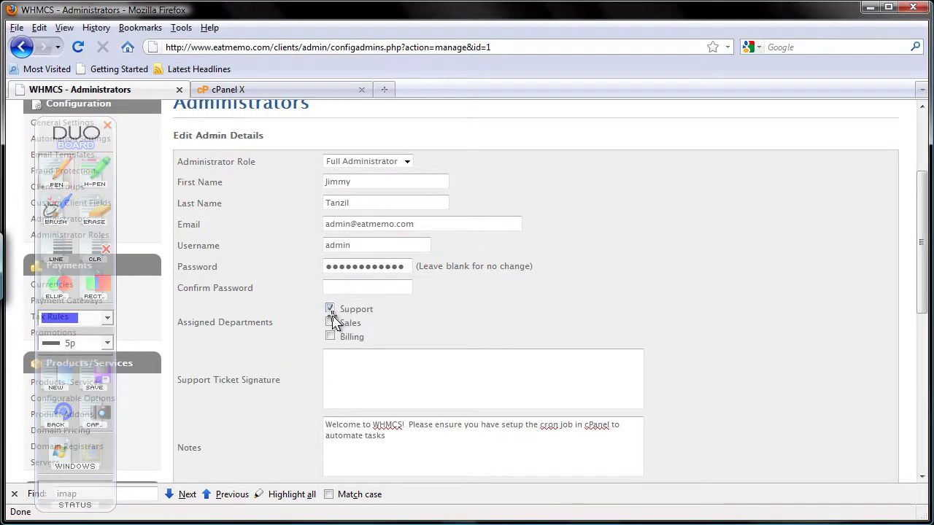
{"action": "left_click", "coordinate": [330, 321]}
{"action": "left_click", "coordinate": [329, 336]}
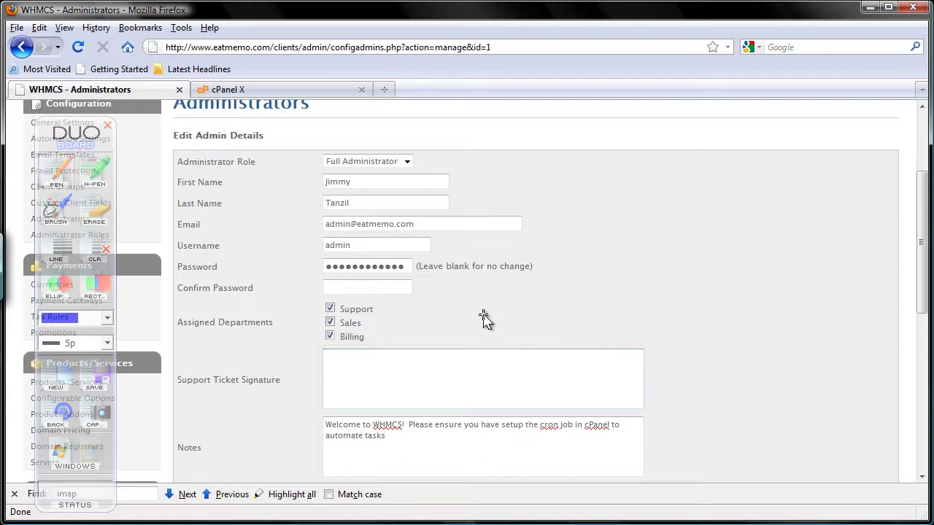
{"action": "left_click", "coordinate": [376, 266]}
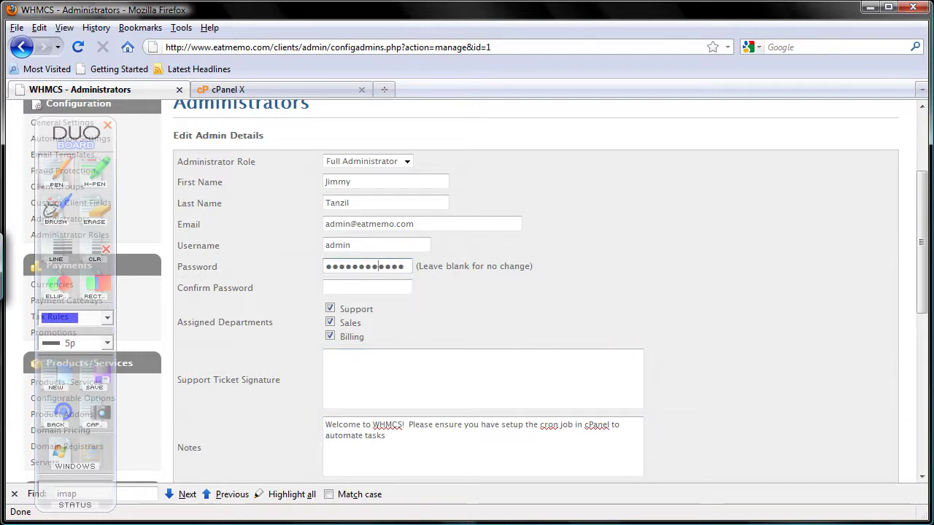
{"action": "key", "text": "ctrl+a"}
Step: Enter a new admin password and save the account changes, reviewing the confirmation
{"action": "type", "text": "ab"}
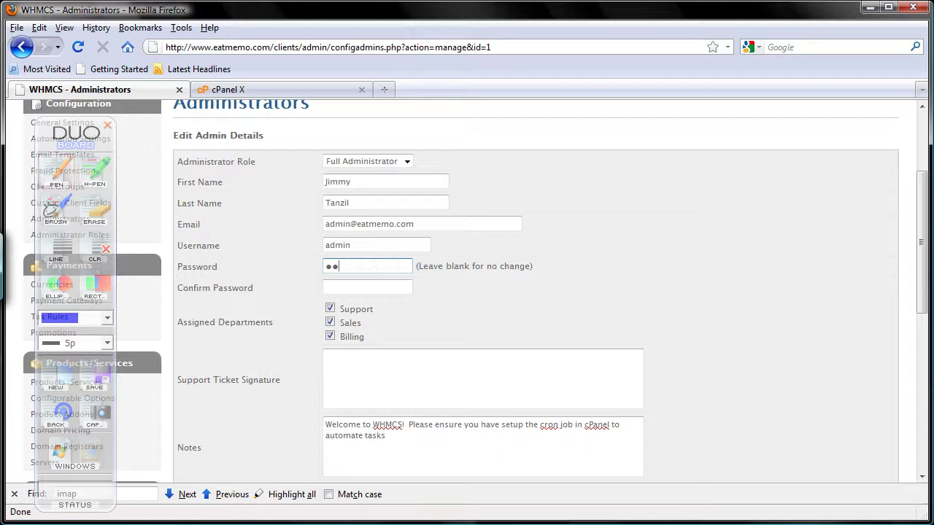
{"action": "scroll", "coordinate": [921, 291], "scroll_direction": "down", "scroll_amount": 4}
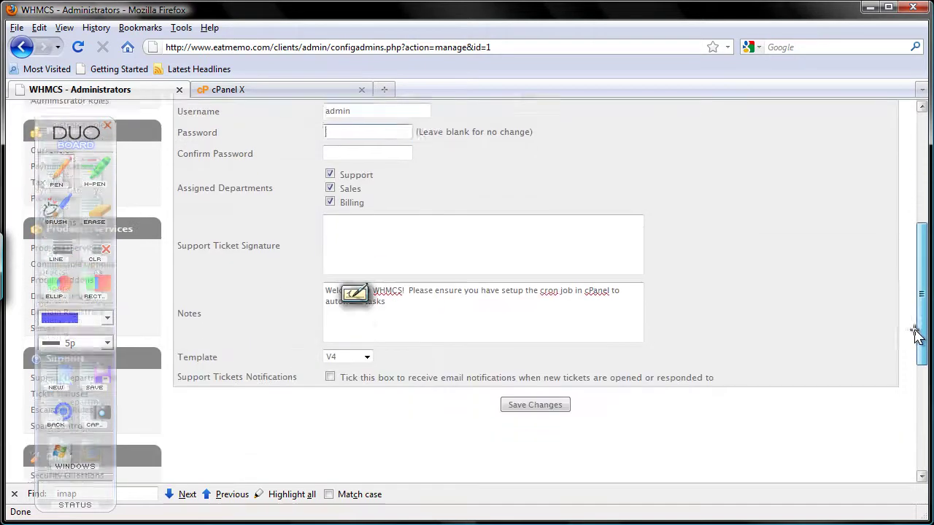
{"action": "left_click", "coordinate": [532, 364]}
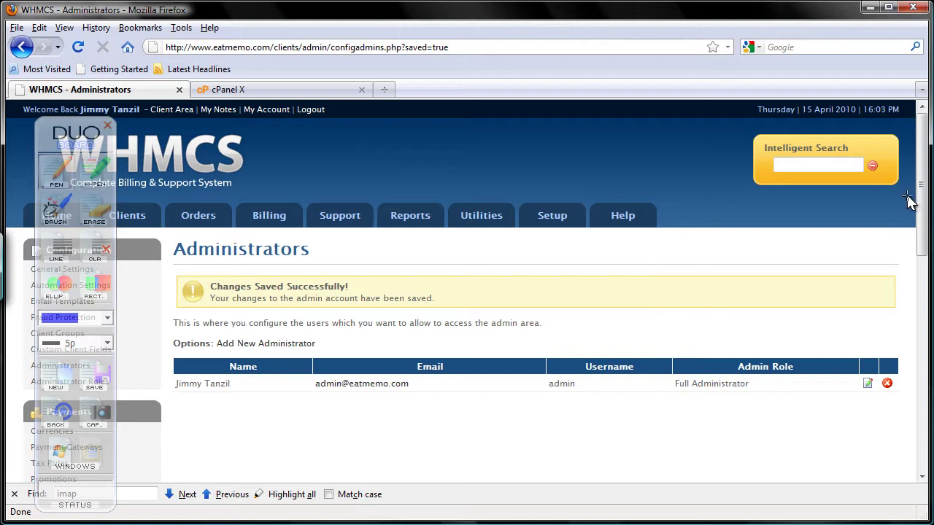
{"action": "scroll", "coordinate": [923, 203], "scroll_direction": "down", "scroll_amount": 2}
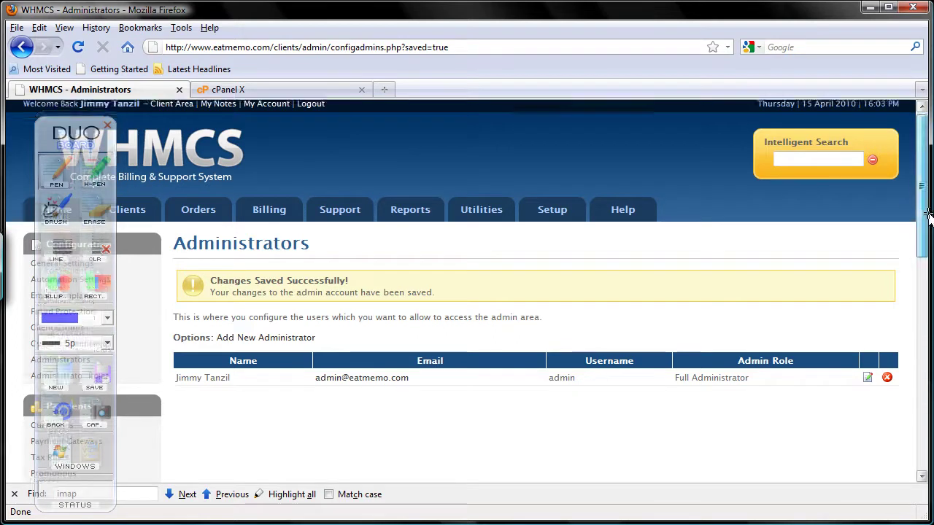
{"action": "scroll", "coordinate": [912, 201], "scroll_direction": "up", "scroll_amount": 1}
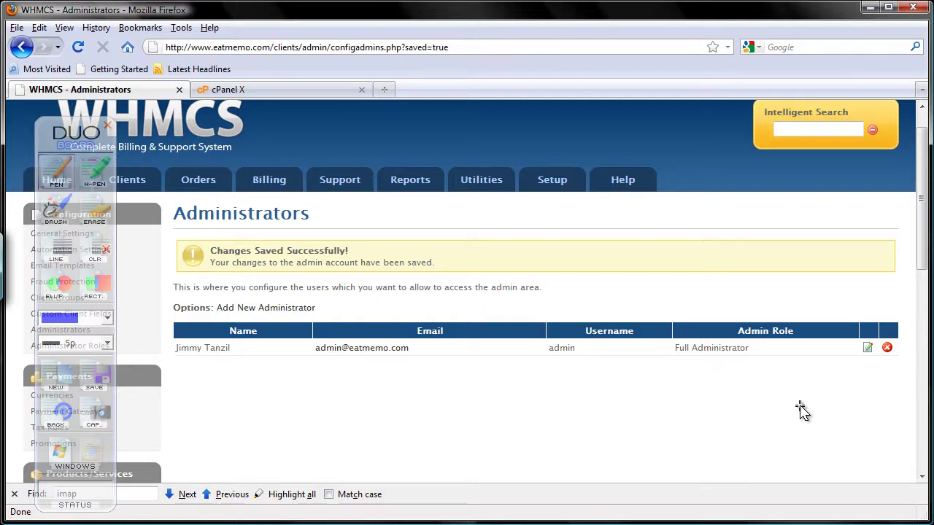
Step: In a new browser tab, go to Gmail and sign in with the account username and password
{"action": "left_click", "coordinate": [386, 88]}
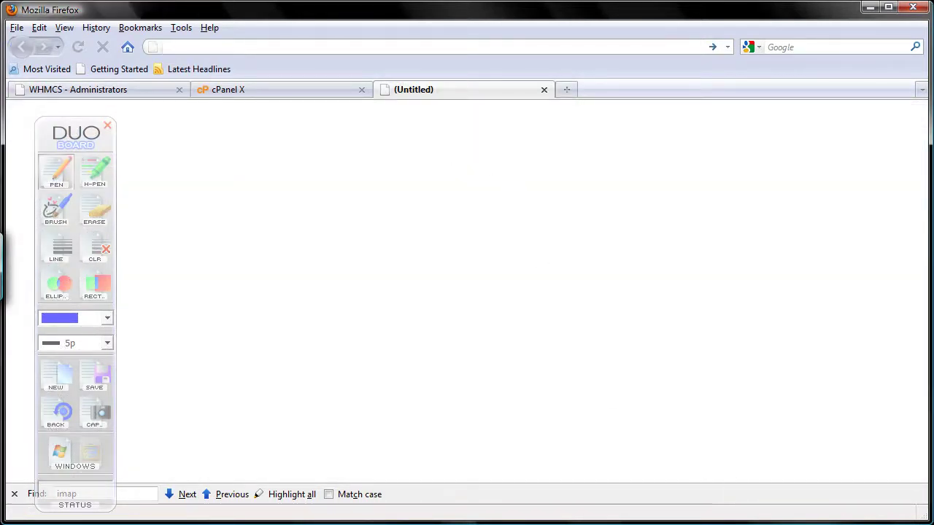
{"action": "type", "text": "gmail"}
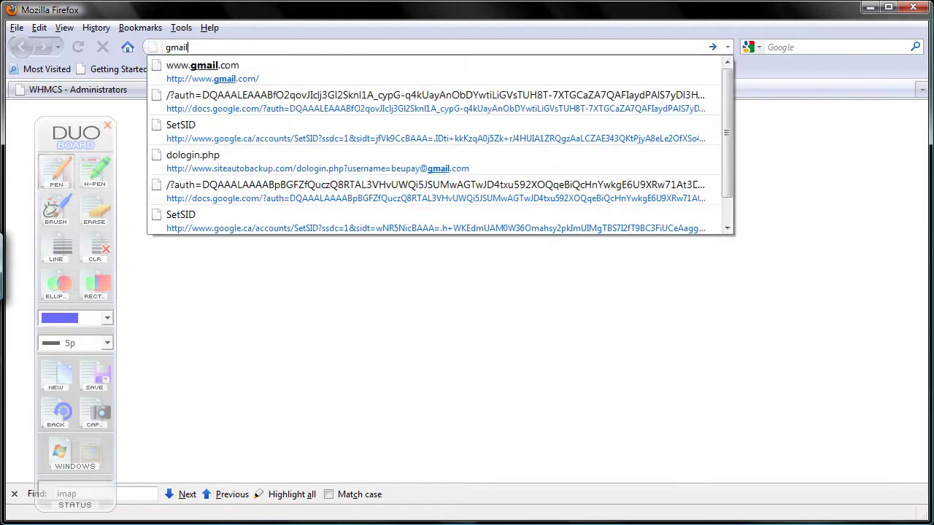
{"action": "key", "text": "Return"}
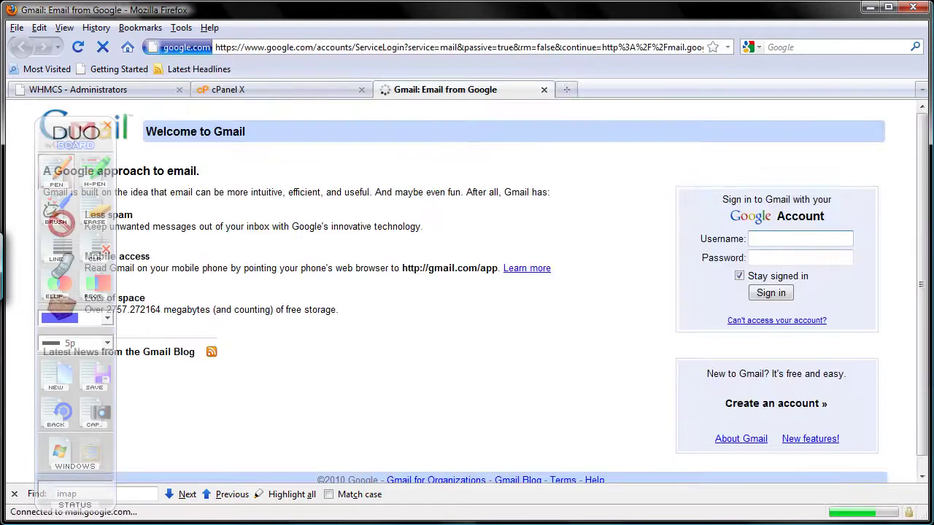
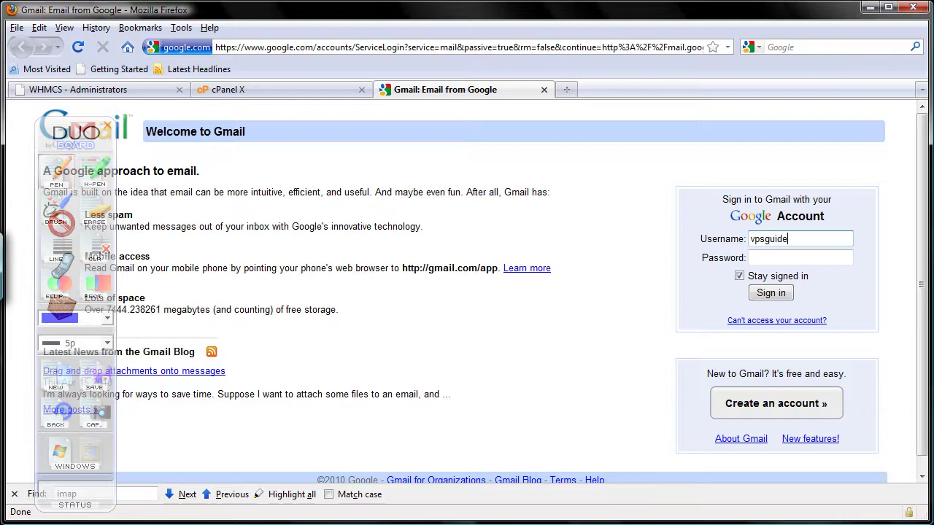
{"action": "key", "text": "Tab"}
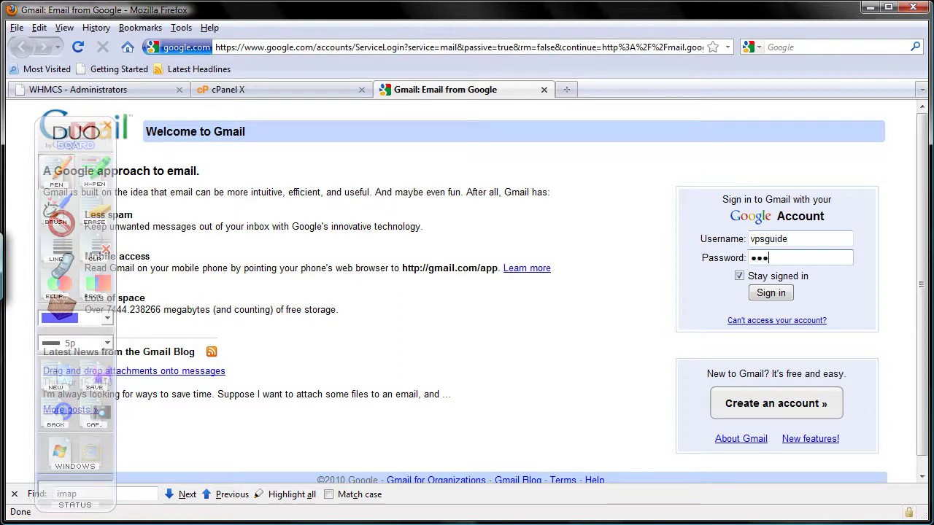
{"action": "key", "text": "Return"}
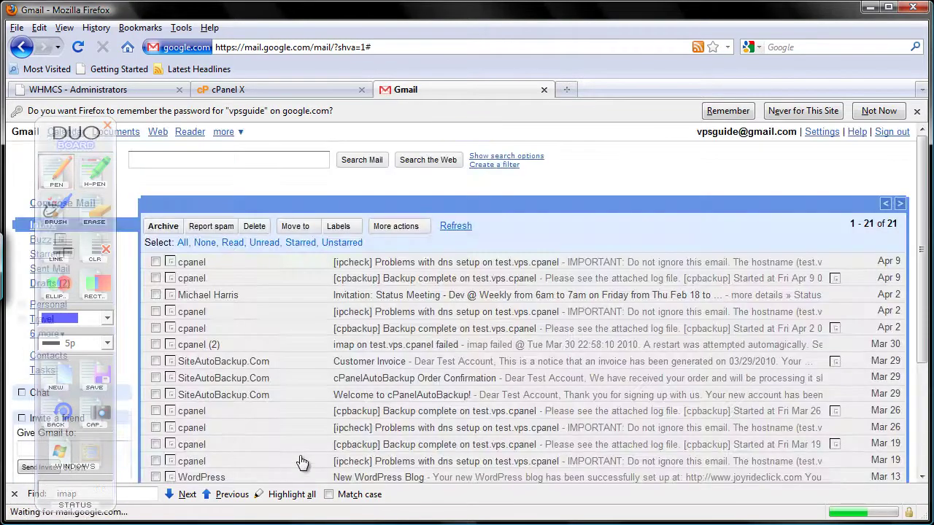
{"action": "left_click_drag", "start_coordinate": [73, 136], "coordinate": [873, 144]}
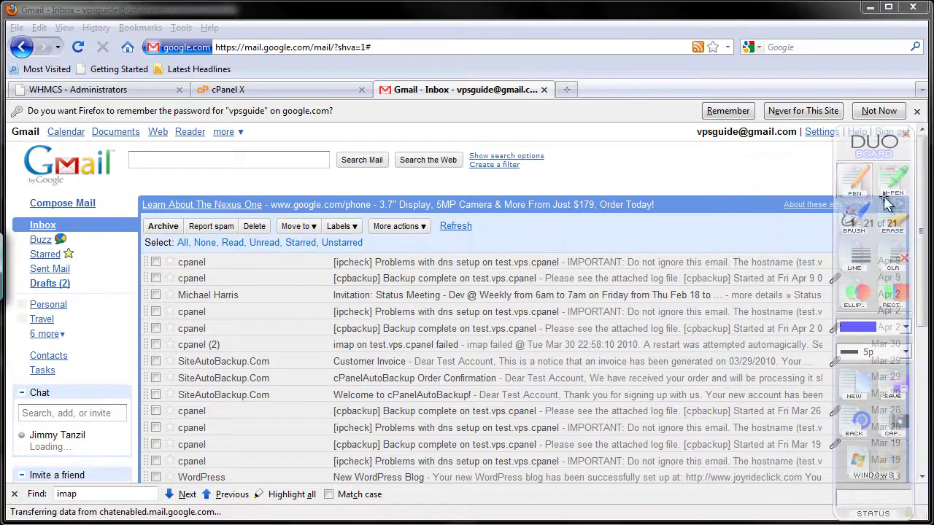
{"action": "left_click", "coordinate": [80, 205]}
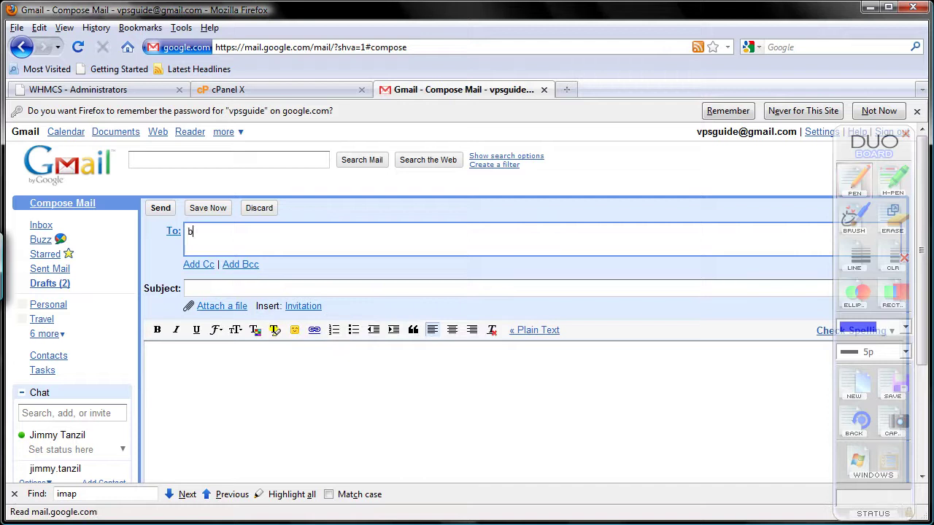
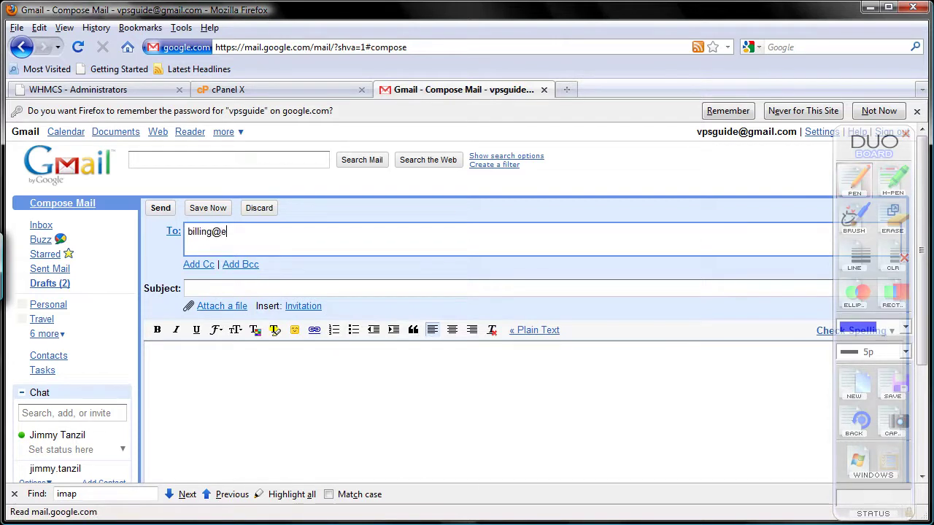
{"action": "key", "text": "Tab"}
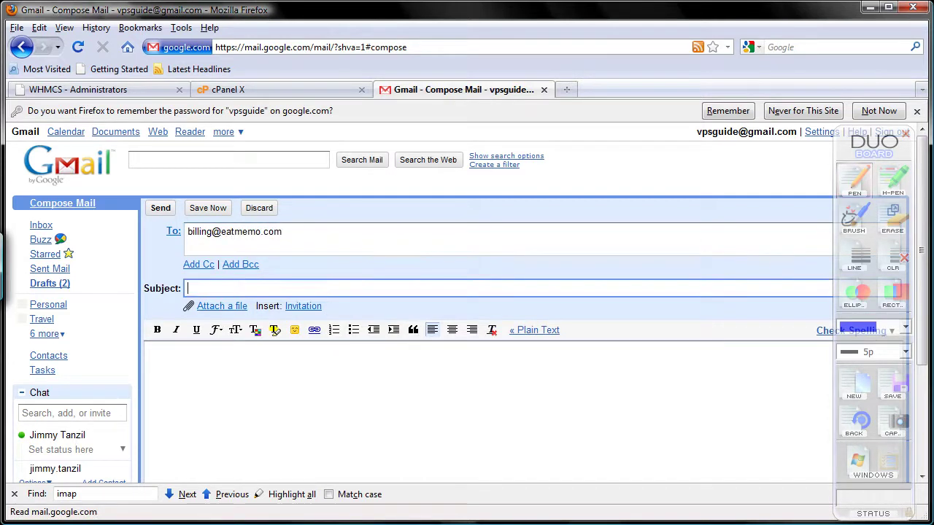
{"action": "type", "text": "Het"}
{"action": "key", "text": "BackSpace"}
{"action": "key", "text": "BackSpace"}
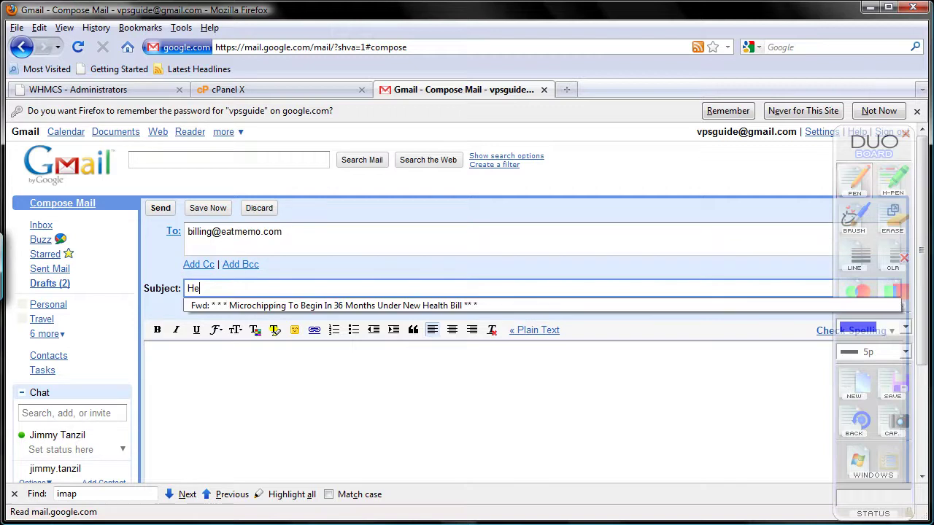
{"action": "type", "text": "y dude,"}
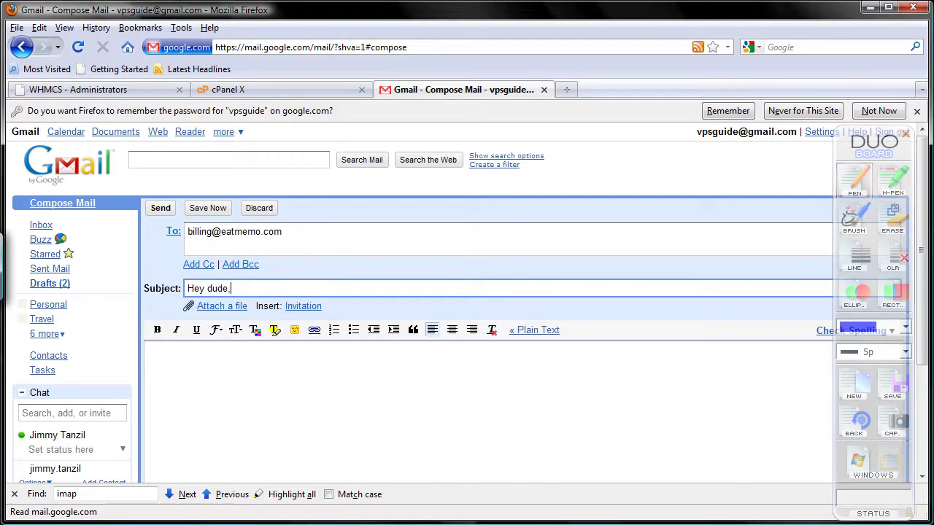
{"action": "type", "text": " eat"}
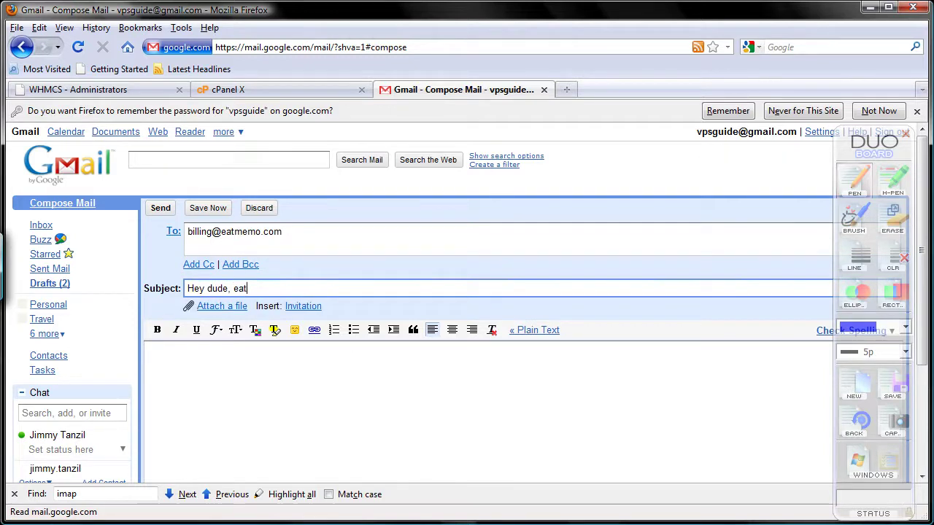
{"action": "type", "text": " mn is chi"}
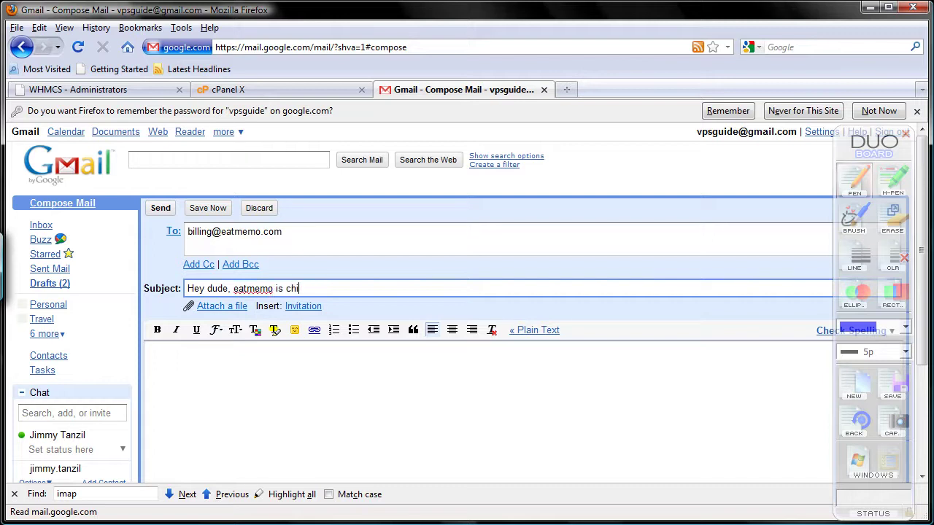
{"action": "type", "text": "llin!"}
{"action": "left_click", "coordinate": [154, 355]}
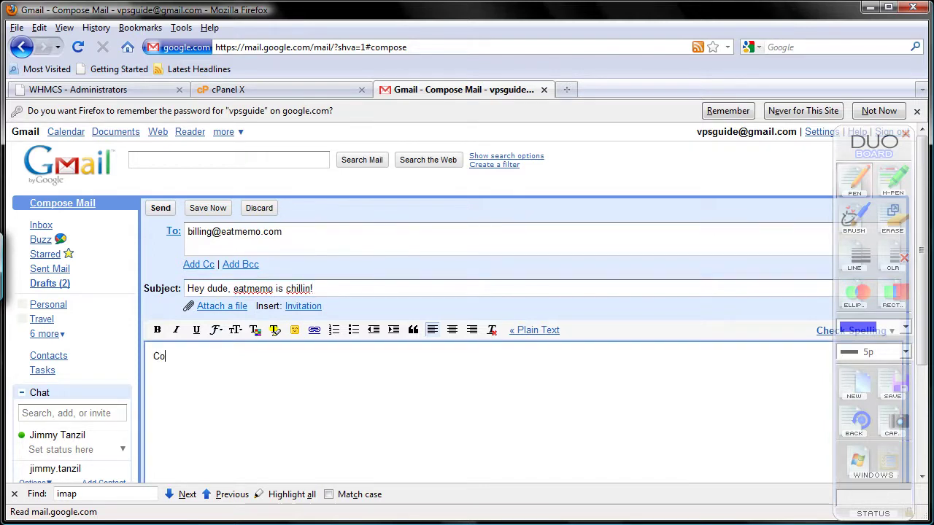
{"action": "type", "text": "Cool stuff2"}
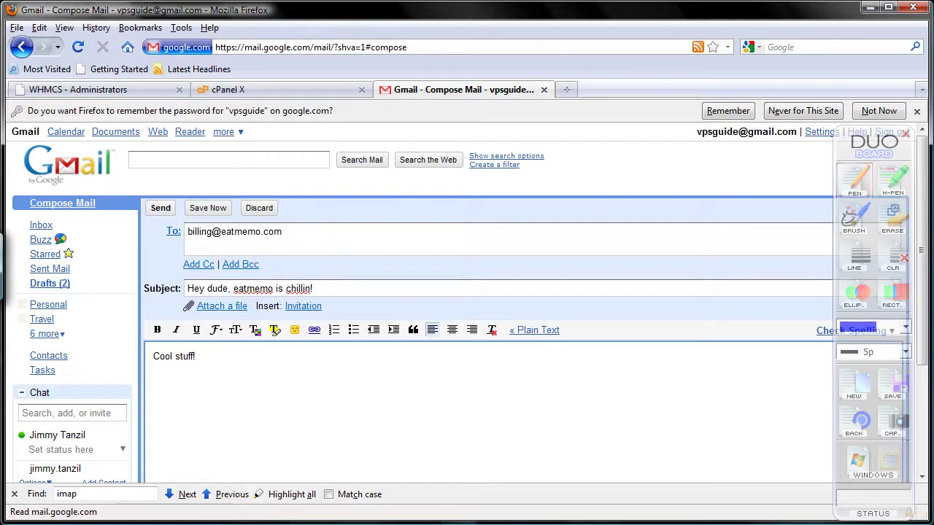
Step: Send the test email, view the sent message, then close the Gmail tab
{"action": "left_click_drag", "start_coordinate": [928, 328], "coordinate": [911, 406]}
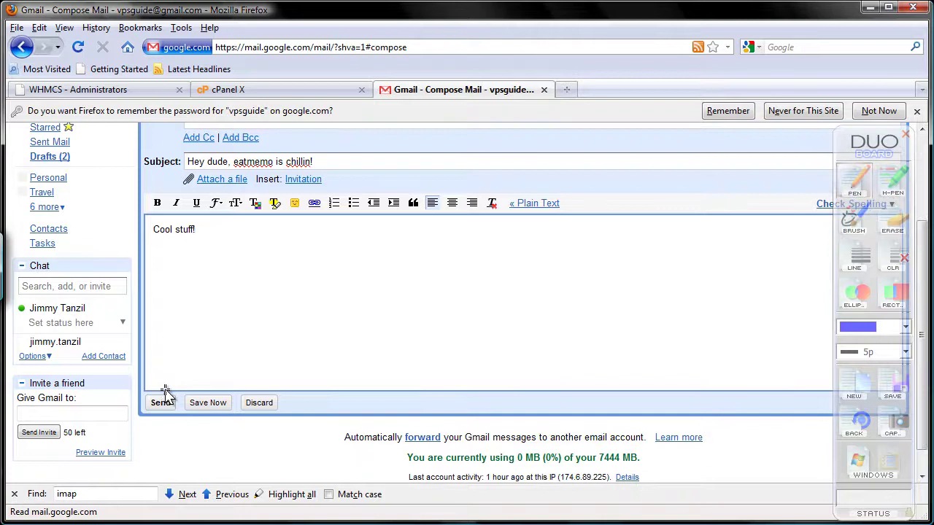
{"action": "left_click", "coordinate": [160, 399]}
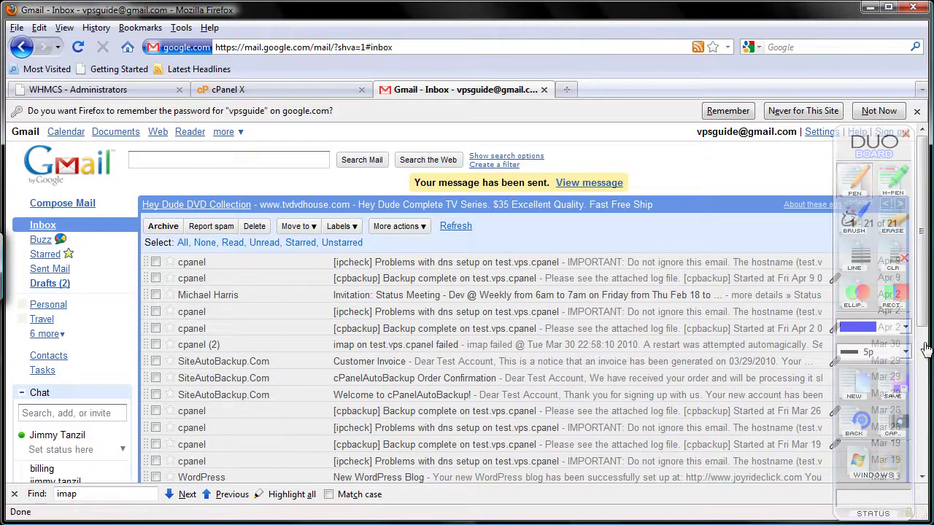
{"action": "left_click", "coordinate": [589, 183]}
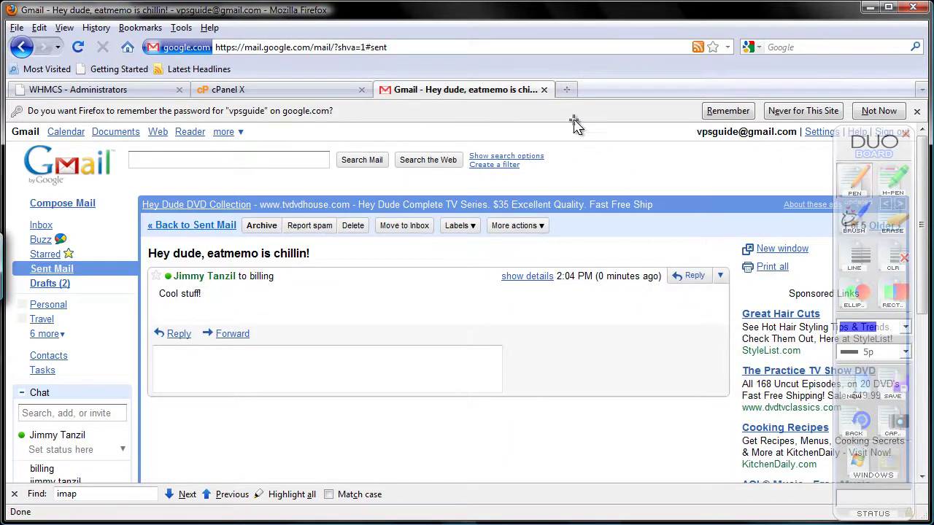
{"action": "left_click", "coordinate": [544, 89]}
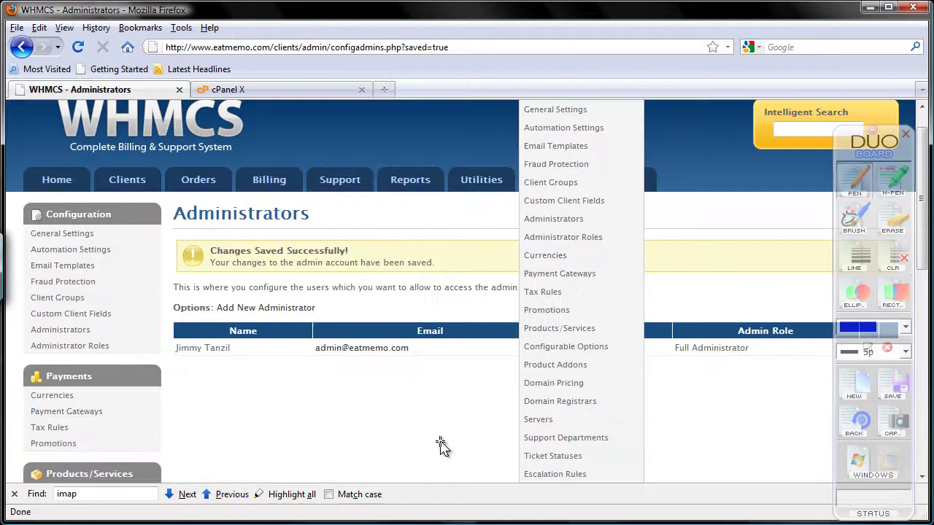
Step: Open Support > Support Tickets to see the new open Billing ticket #942556
{"action": "mouse_move", "coordinate": [348, 190]}
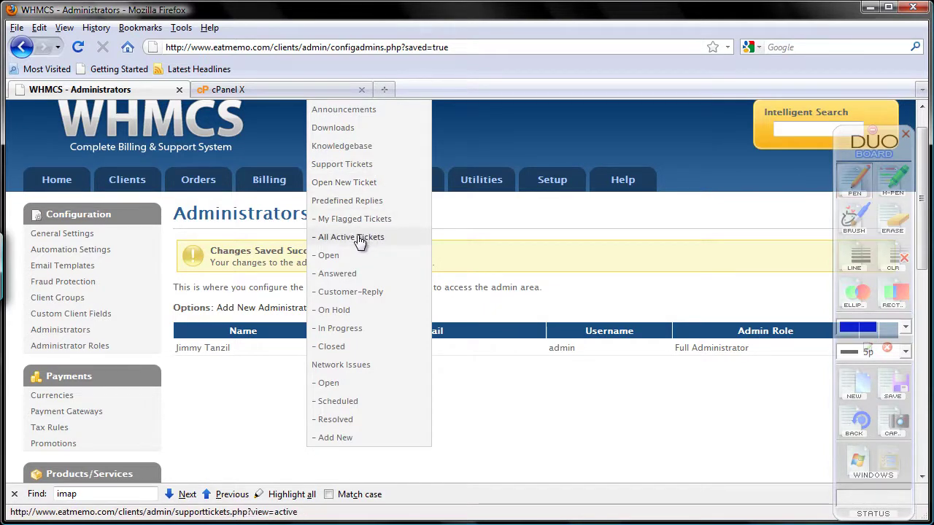
{"action": "left_click", "coordinate": [354, 168]}
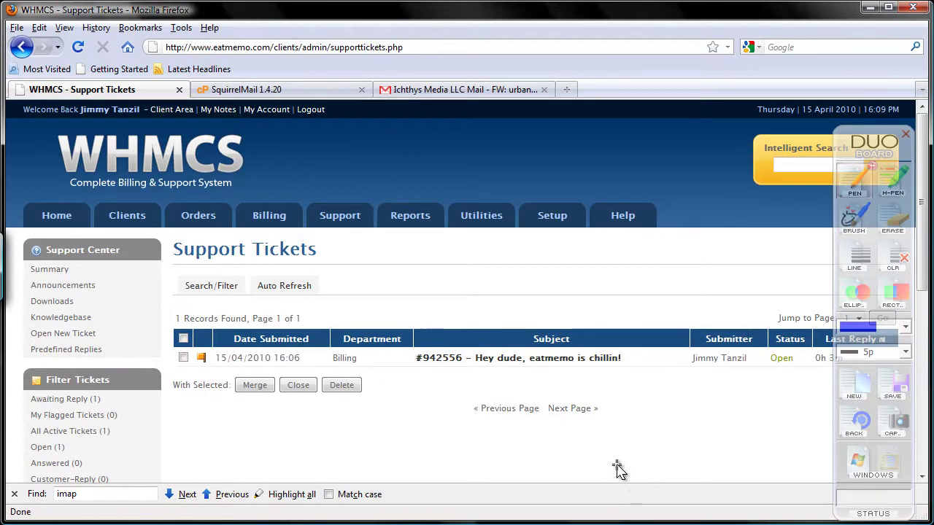
Step: Open ticket #942556 and scroll through its 'Cool stuff!' message and reply area
{"action": "left_click", "coordinate": [578, 358]}
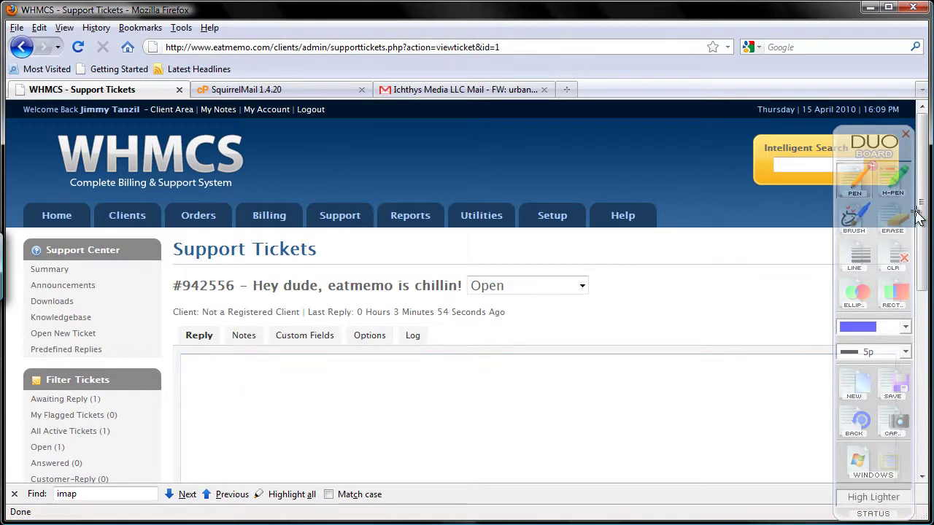
{"action": "left_click_drag", "start_coordinate": [919, 228], "coordinate": [923, 348]}
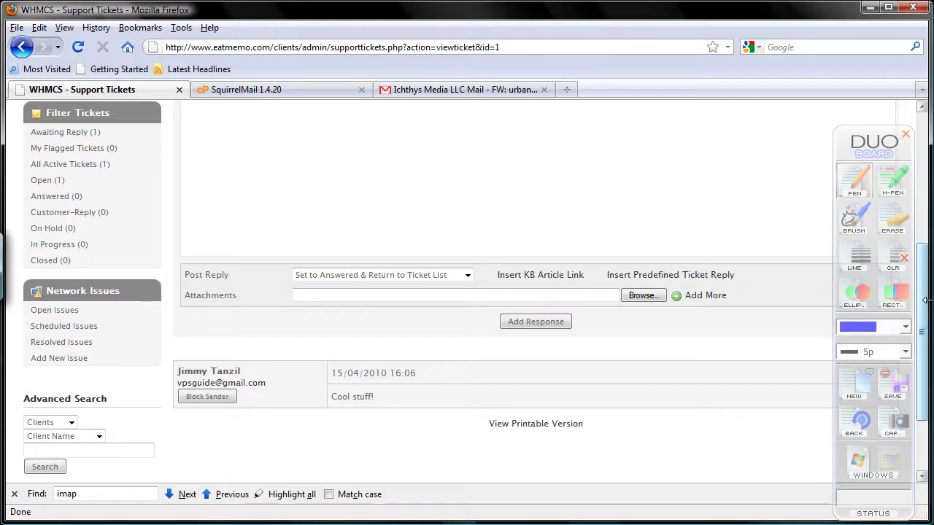
{"action": "scroll", "coordinate": [923, 336], "scroll_direction": "up", "scroll_amount": 4}
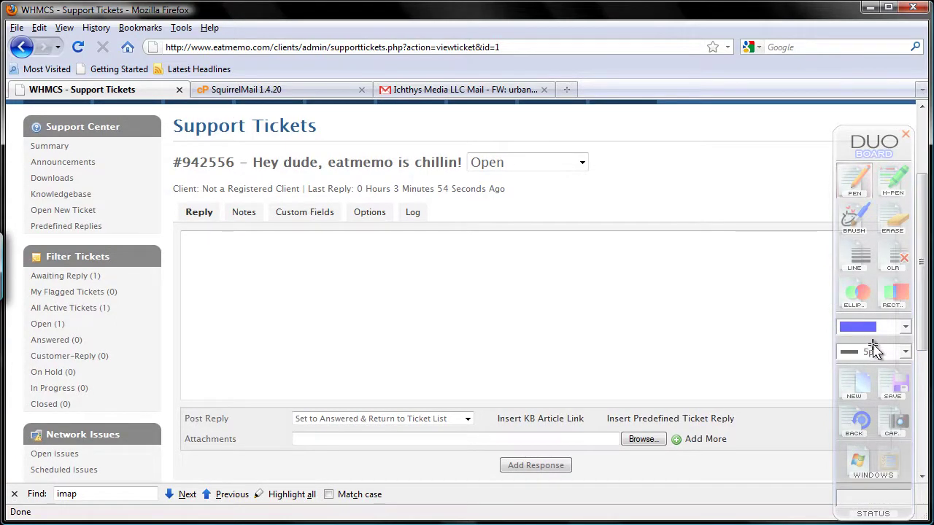
{"action": "left_click_drag", "start_coordinate": [922, 316], "coordinate": [905, 422]}
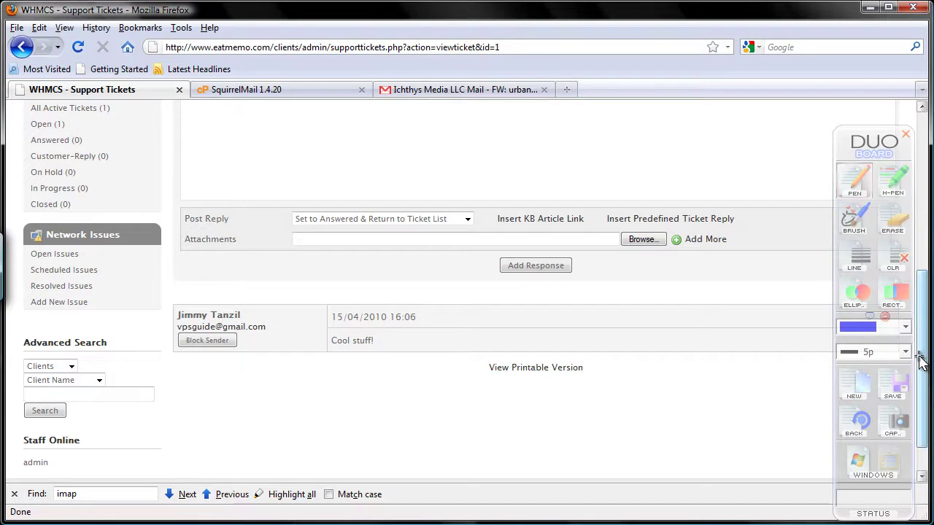
{"action": "left_click_drag", "start_coordinate": [921, 365], "coordinate": [919, 253]}
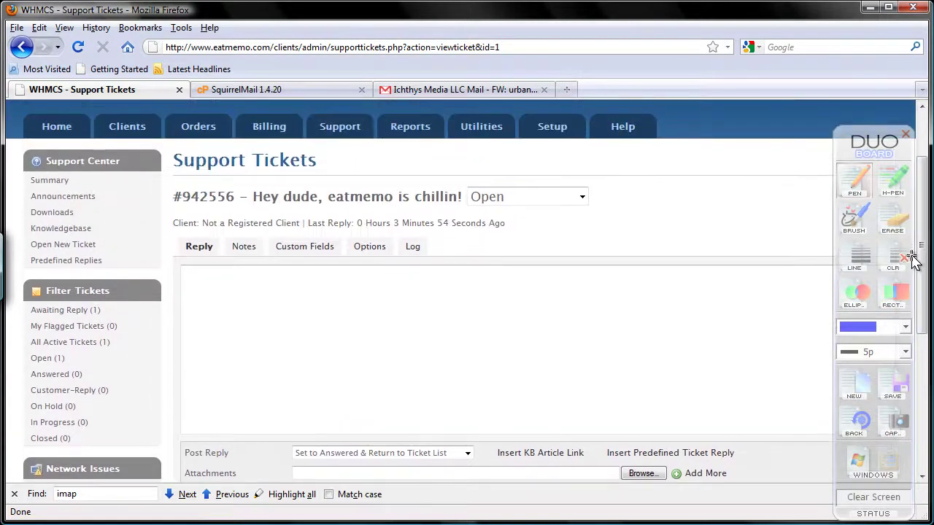